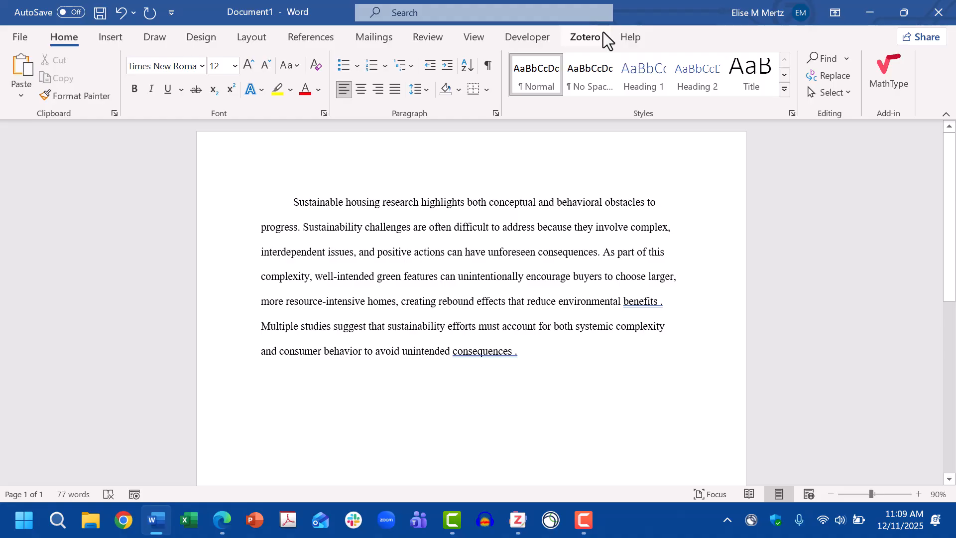
Set the document's citation style to American Psychological Association (APA) 7th edition through the Zotero citation command
{"action": "left_click", "coordinate": [605, 39]}
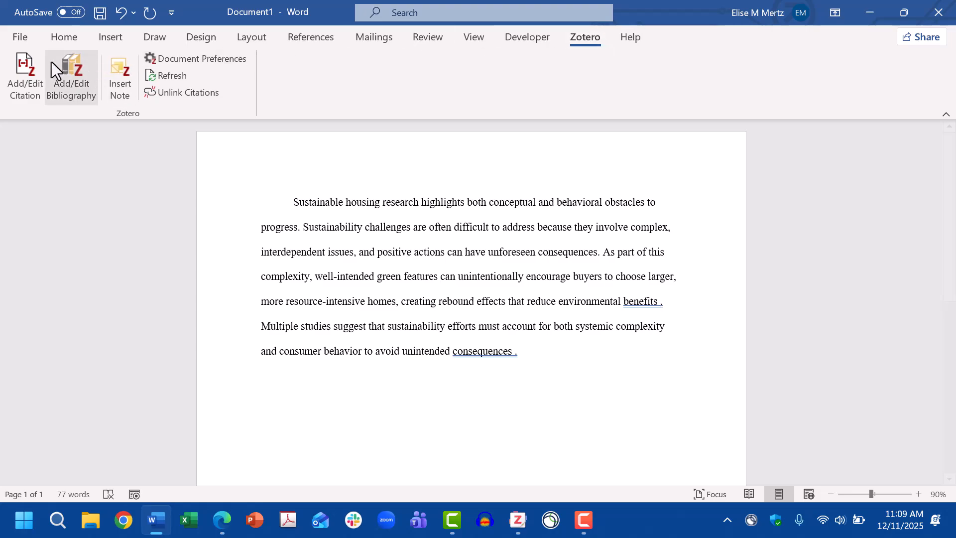
{"action": "left_click", "coordinate": [35, 61]}
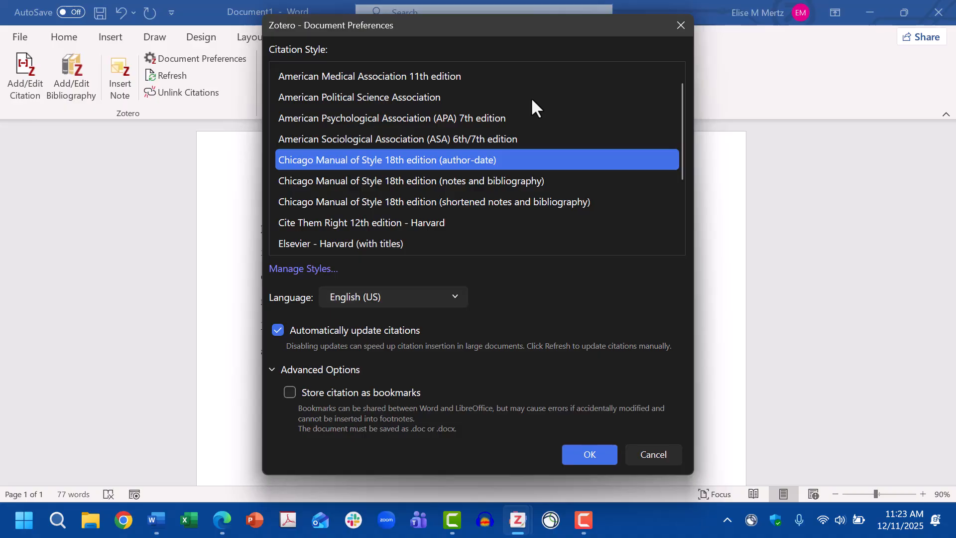
{"action": "scroll", "coordinate": [532, 100], "scroll_direction": "up", "scroll_amount": 1}
{"action": "left_click", "coordinate": [536, 136]}
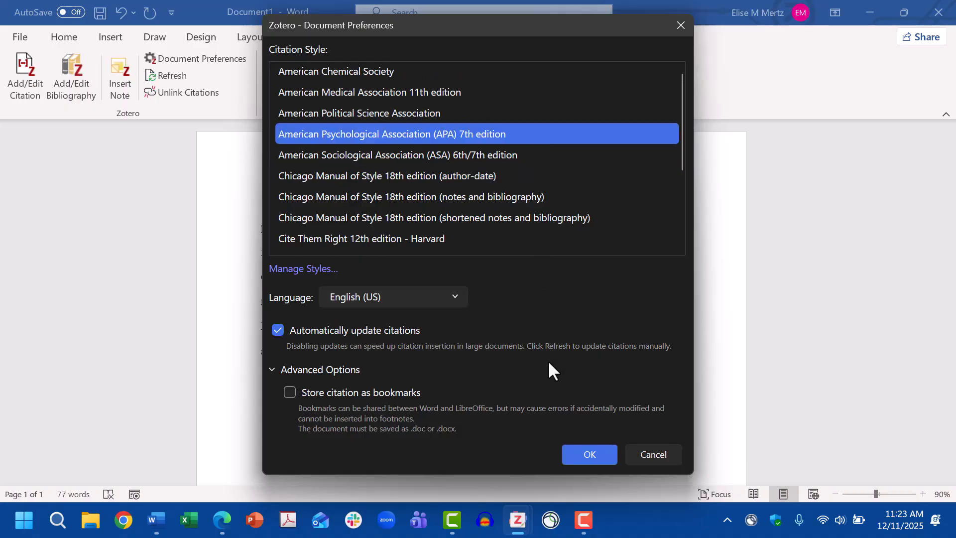
{"action": "left_click", "coordinate": [592, 458]}
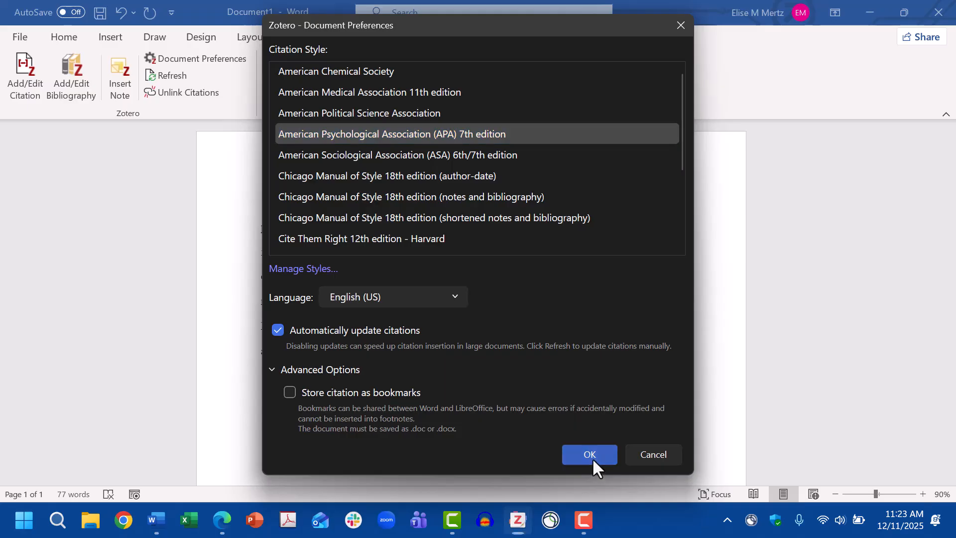
Start a citation at the end of the last sentence with the My Library article "Rebound Effects as an Obstacle to Sustainable Housing Goals", page 3879
{"action": "left_click", "coordinate": [25, 74]}
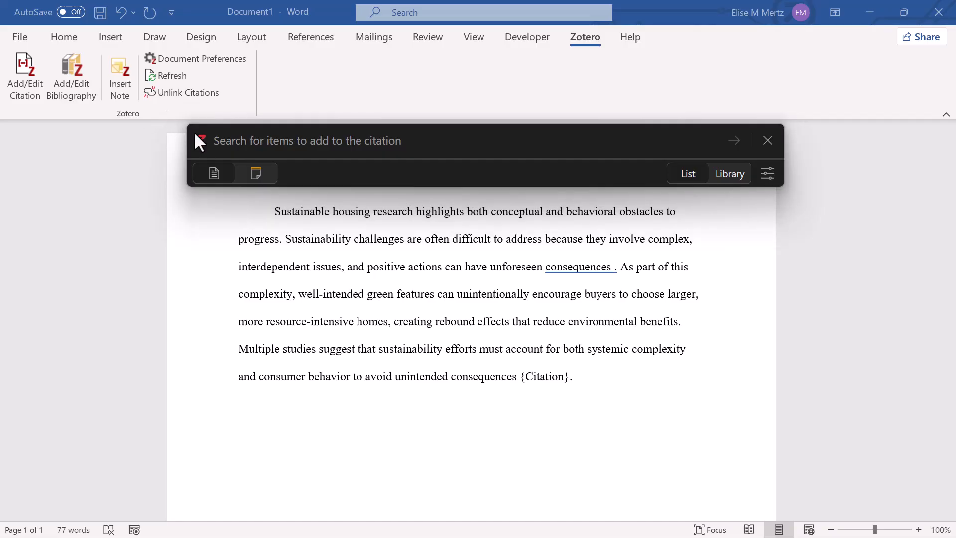
{"action": "type", "text": "Ols"}
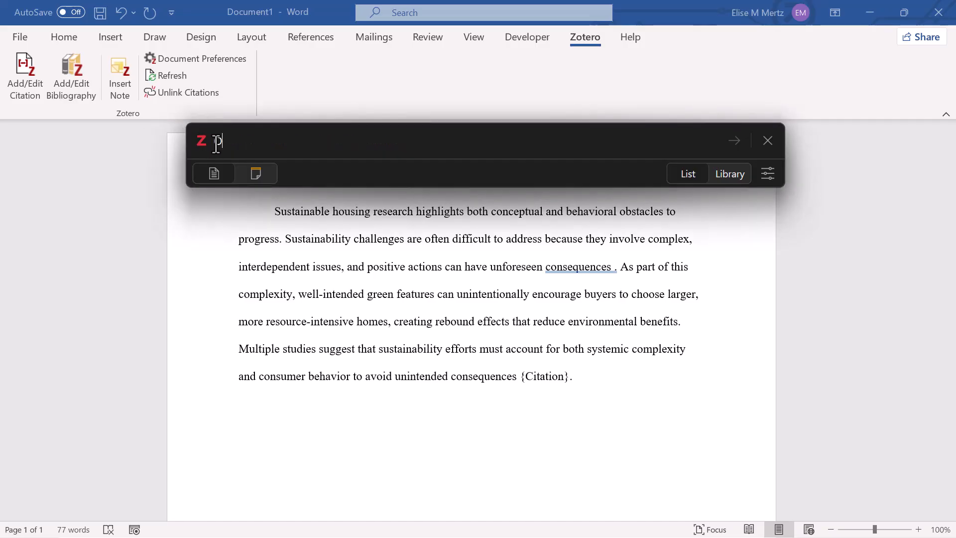
{"action": "type", "text": "on"}
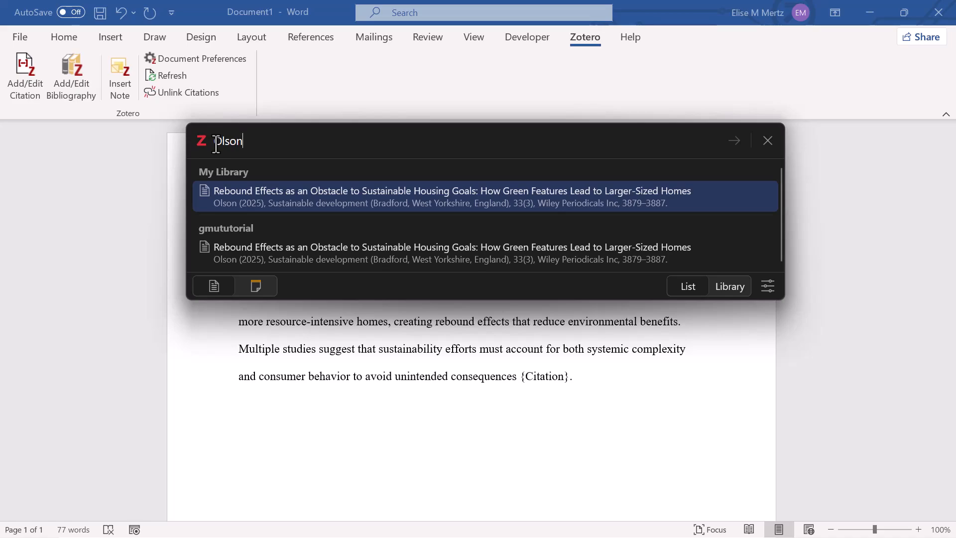
{"action": "left_click", "coordinate": [209, 201]}
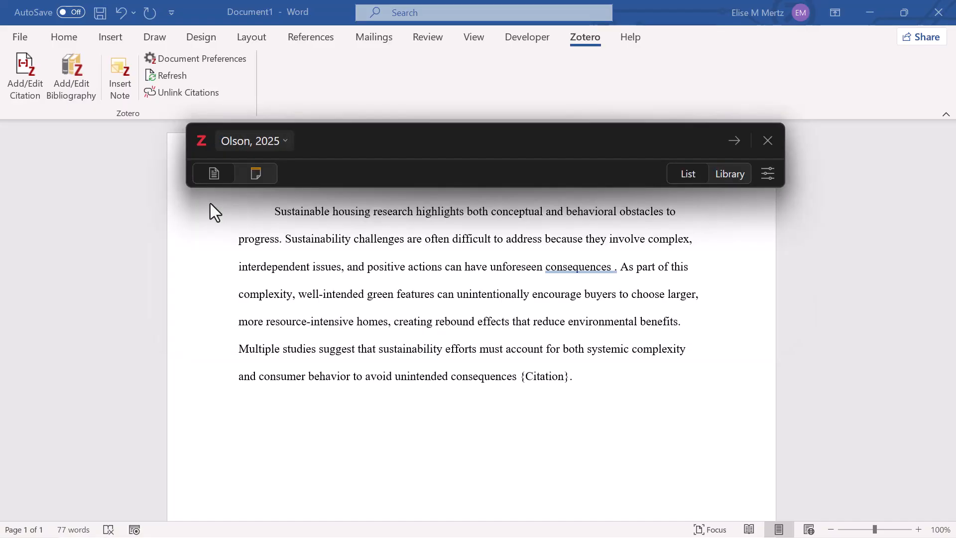
{"action": "left_click", "coordinate": [269, 148]}
{"action": "type", "text": "3879"}
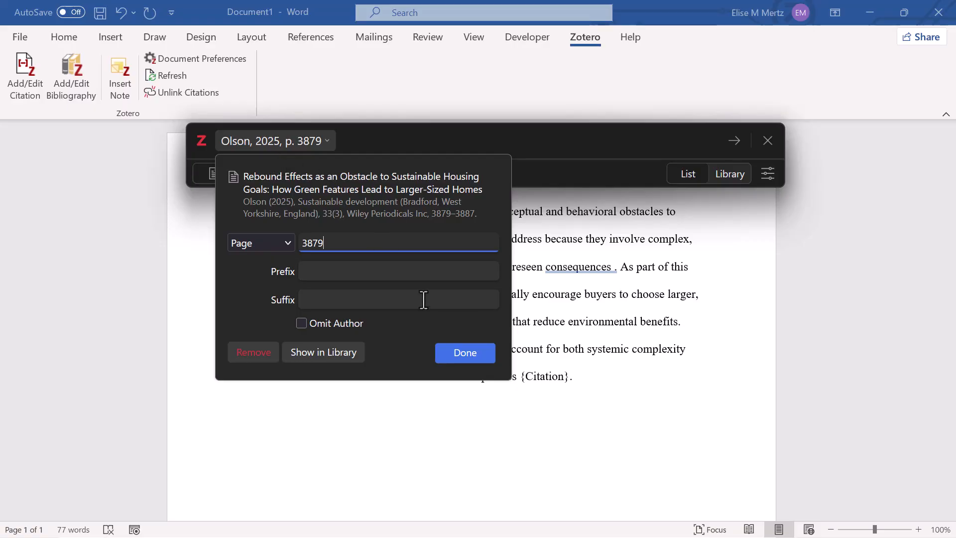
{"action": "left_click", "coordinate": [462, 355]}
Add the My Library article "Space of Challenges (SOC) Framework" with page 932 to the same citation and insert it into the text
{"action": "type", "text": "Rosvall"}
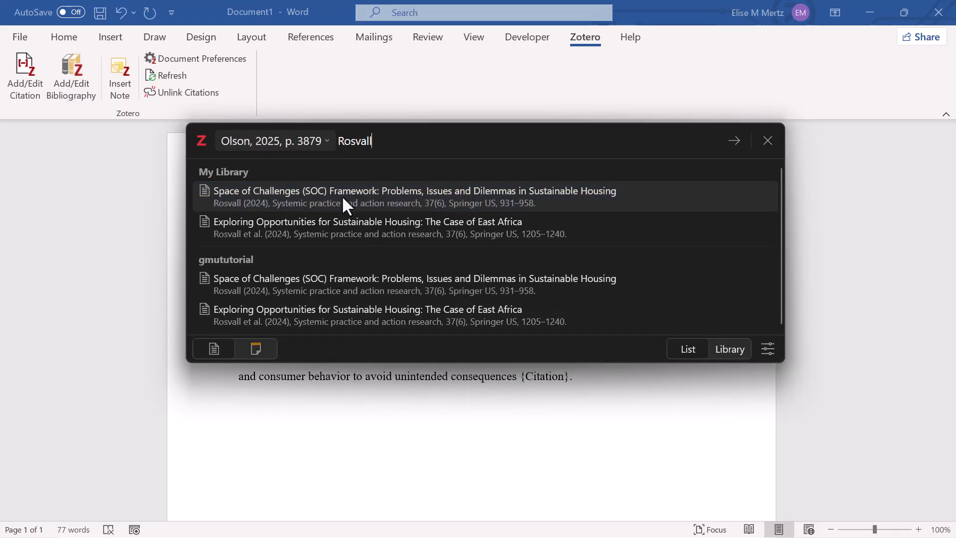
{"action": "left_click", "coordinate": [343, 198]}
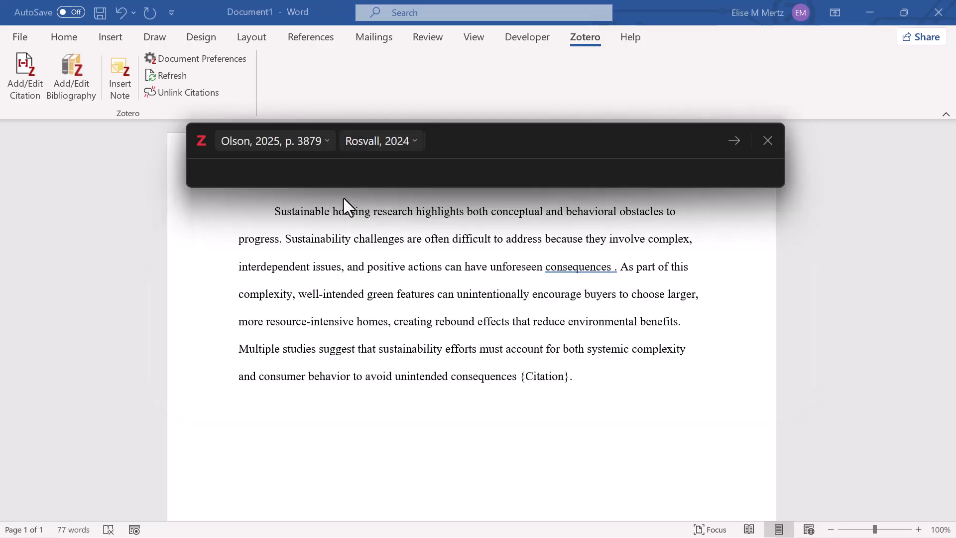
{"action": "left_click", "coordinate": [400, 145]}
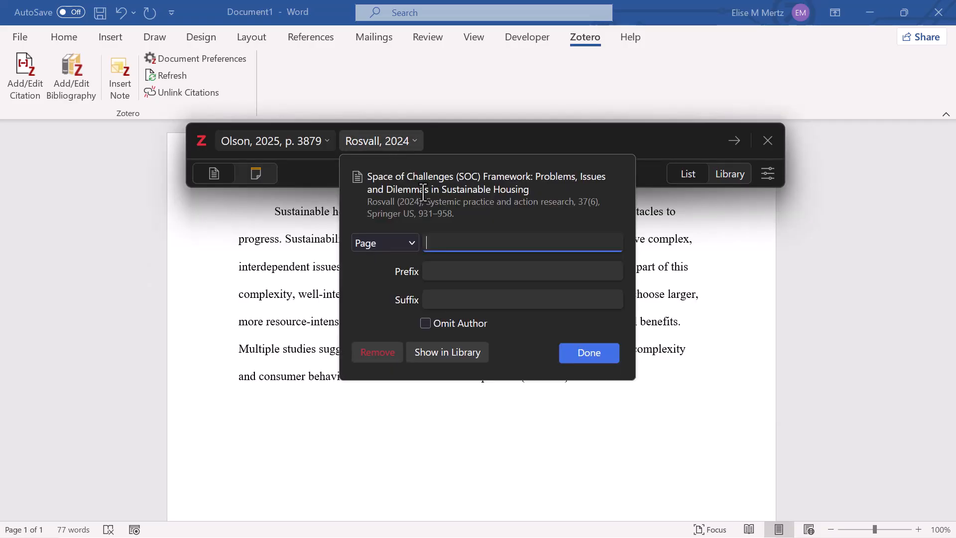
{"action": "type", "text": "932"}
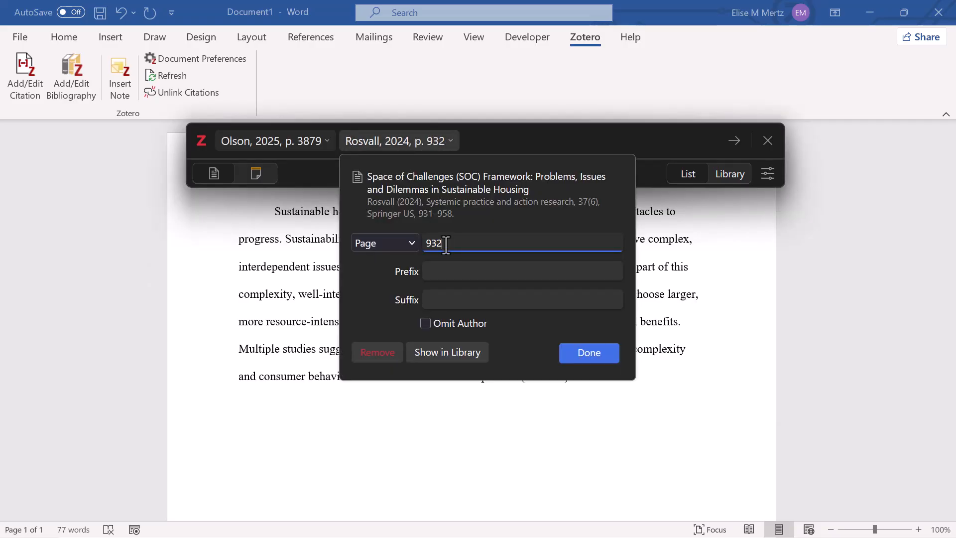
{"action": "left_click", "coordinate": [577, 357]}
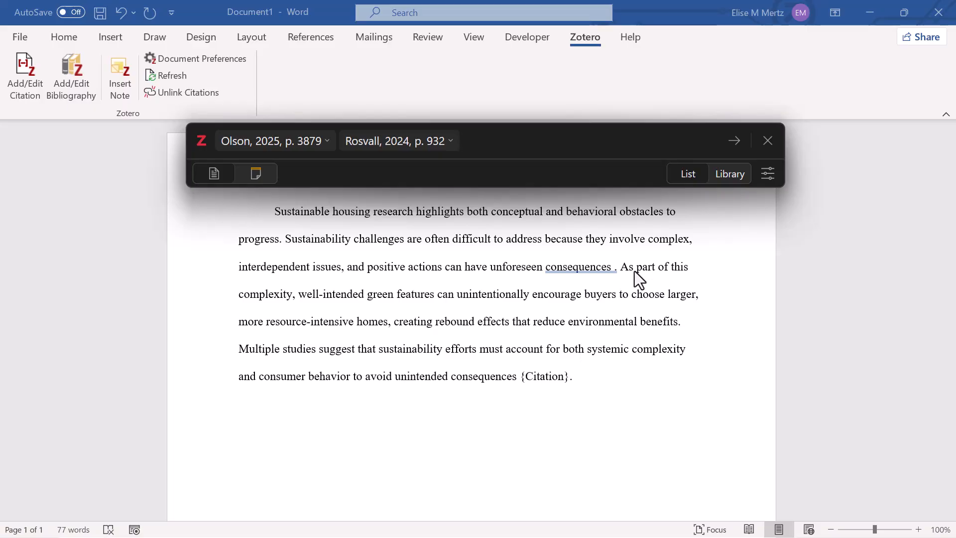
{"action": "left_click", "coordinate": [734, 142]}
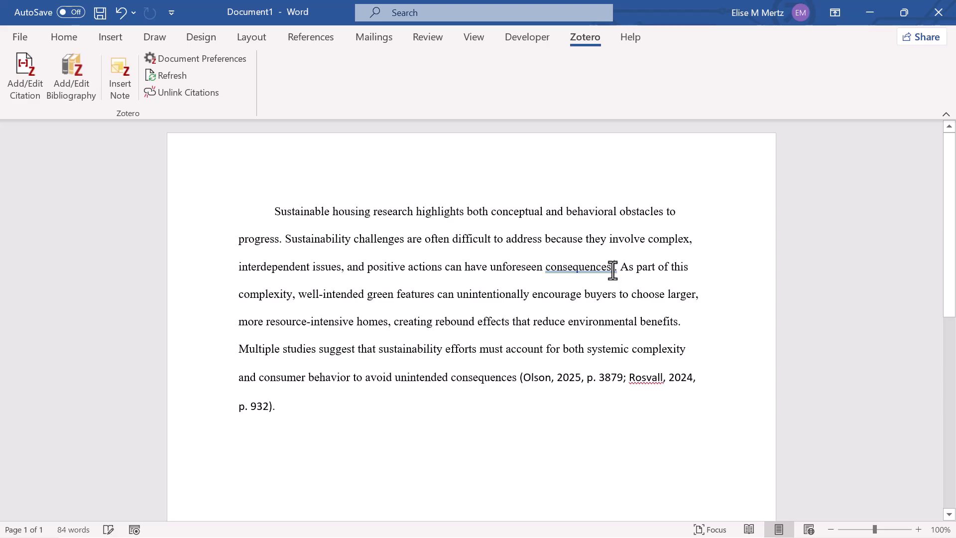
Cite "Energy, environment and green building materials" from the Sustainable housing collection after "unforeseen consequences", picking it in the library view
{"action": "left_click", "coordinate": [17, 72]}
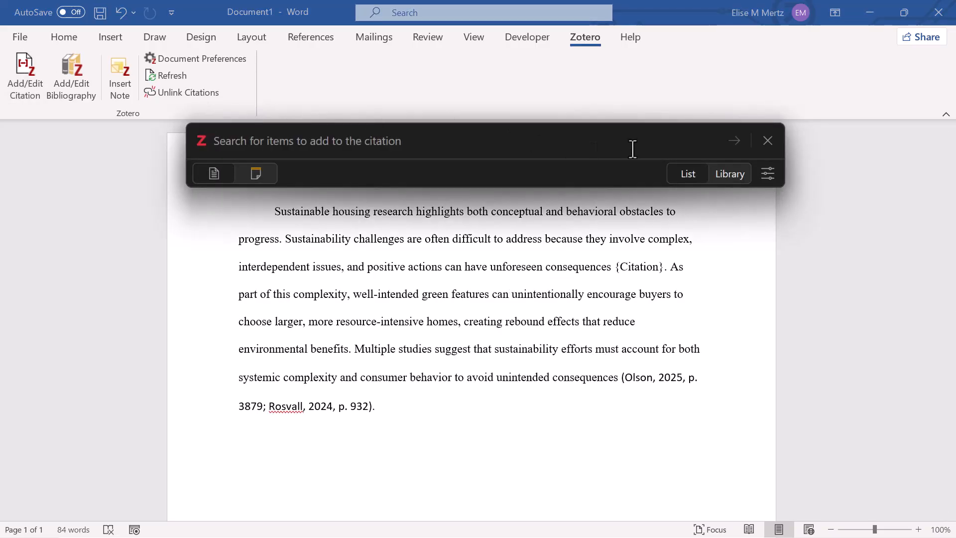
{"action": "left_click", "coordinate": [729, 174]}
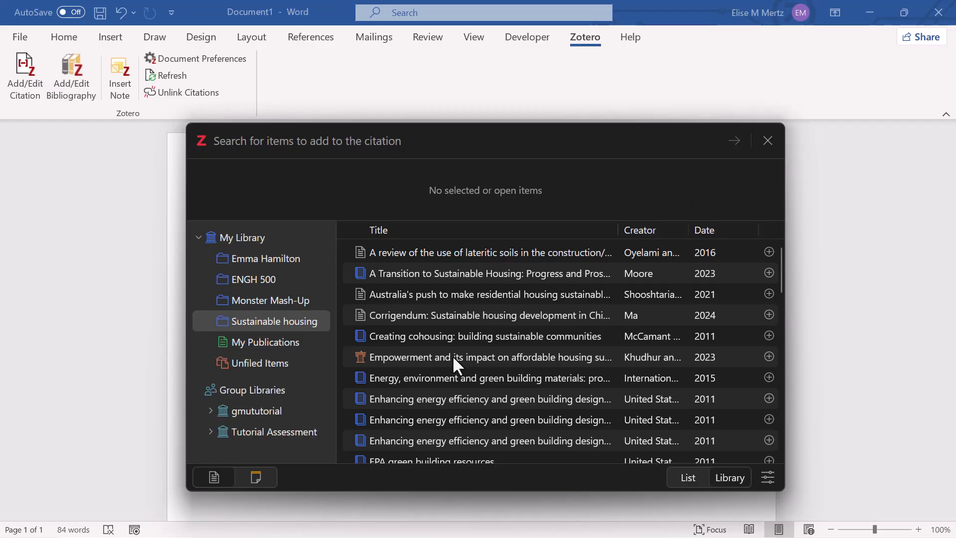
{"action": "left_click", "coordinate": [440, 378]}
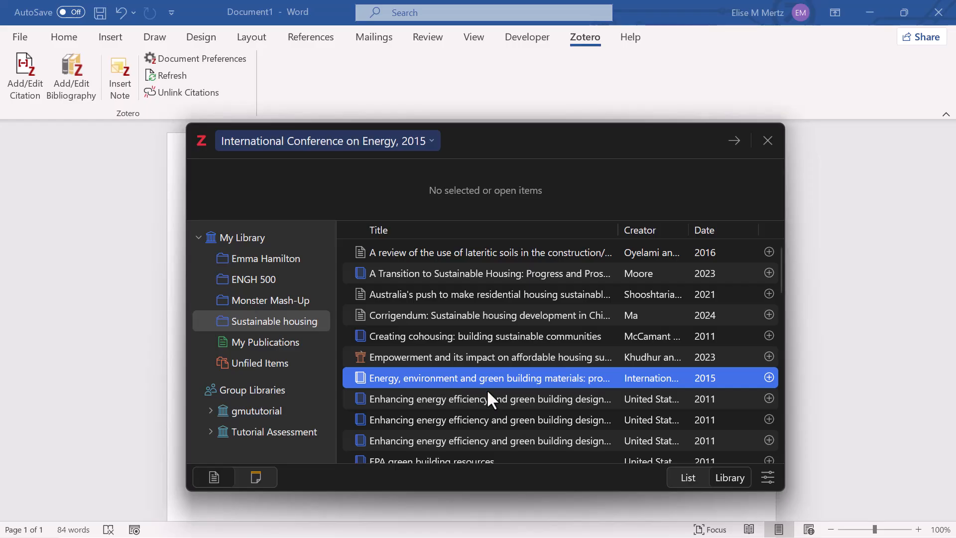
{"action": "left_click", "coordinate": [705, 481]}
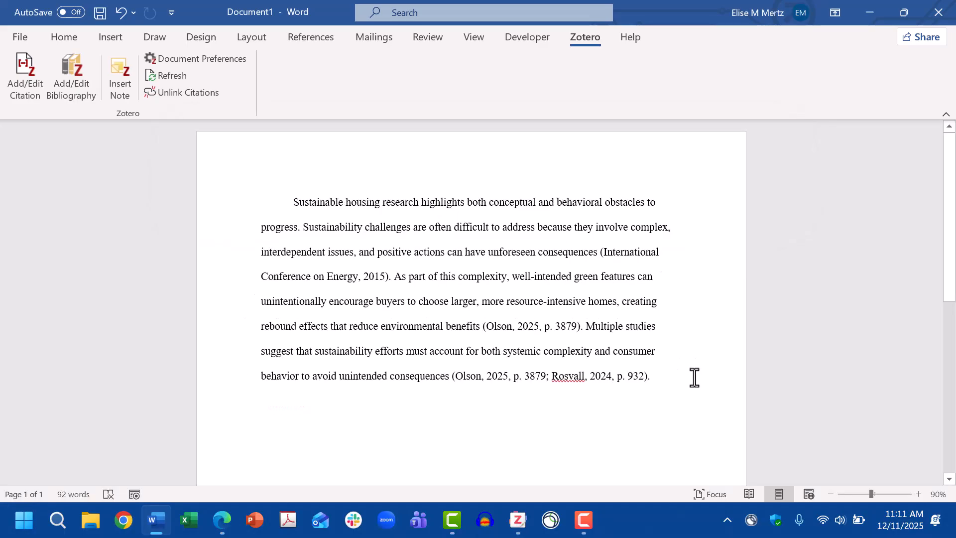
Insert a Zotero bibliography of the cited sources on a new line below the paragraph and review its entries
{"action": "key", "text": "Return"}
{"action": "left_click", "coordinate": [88, 74]}
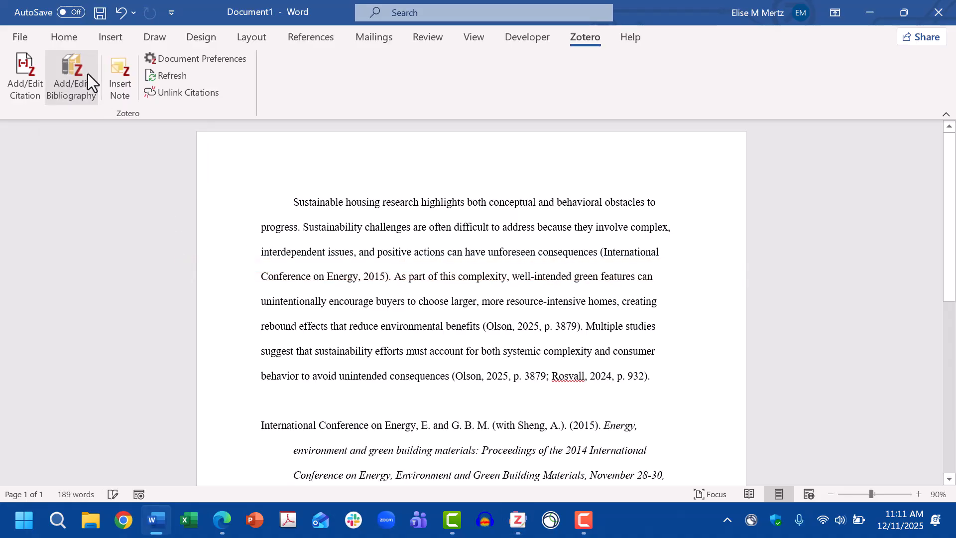
{"action": "scroll", "coordinate": [226, 324], "scroll_direction": "down", "scroll_amount": 1}
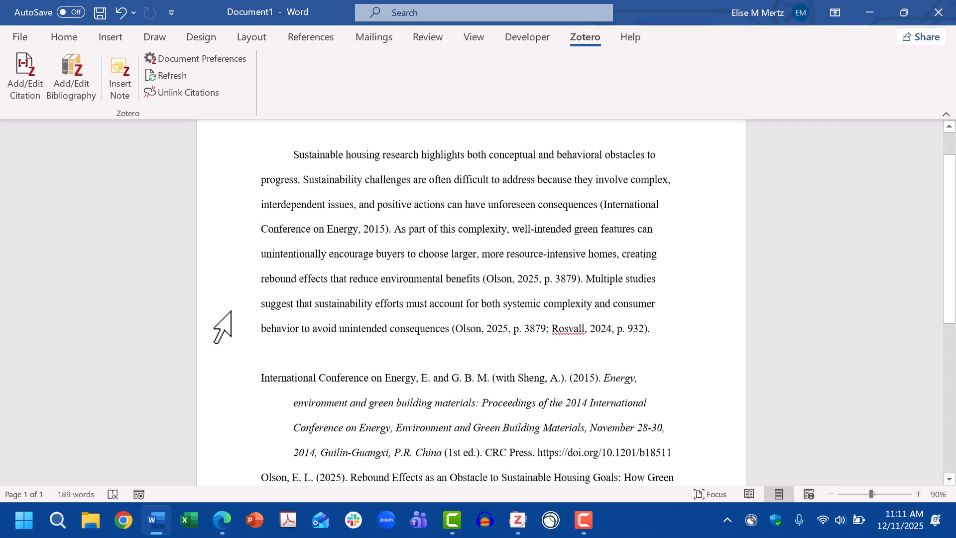
{"action": "scroll", "coordinate": [222, 327], "scroll_direction": "down", "scroll_amount": 3}
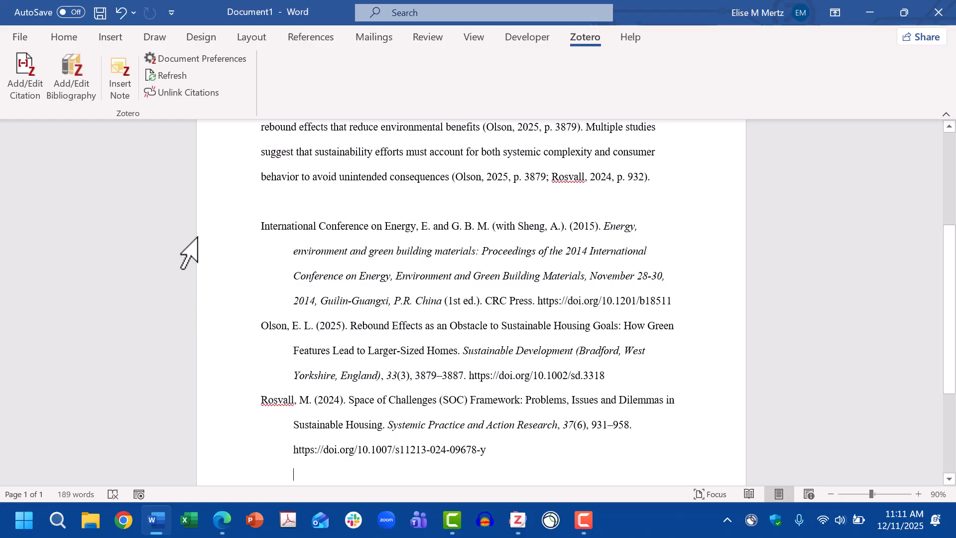
Change the document's citation style to Chicago Manual of Style 18th edition (author-date)
{"action": "left_click", "coordinate": [246, 61]}
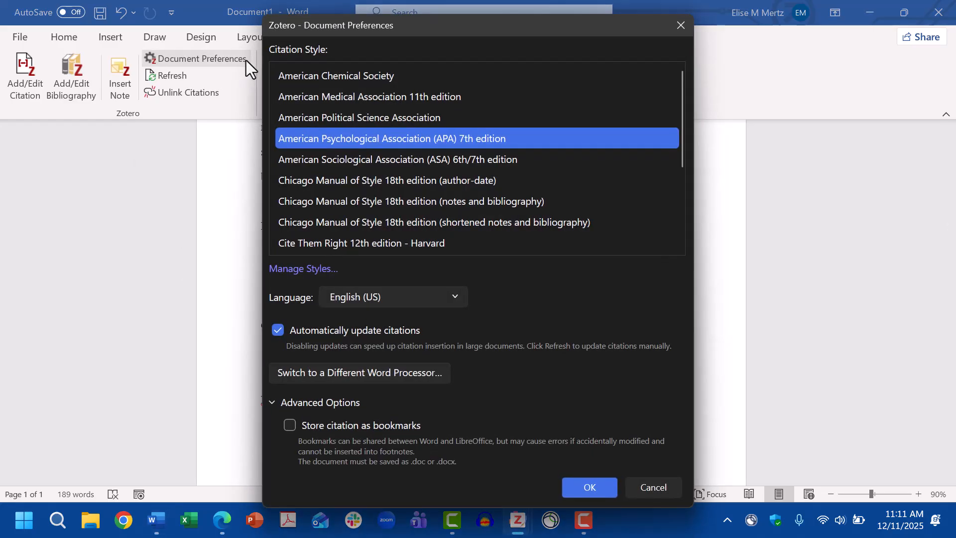
{"action": "left_click", "coordinate": [536, 181]}
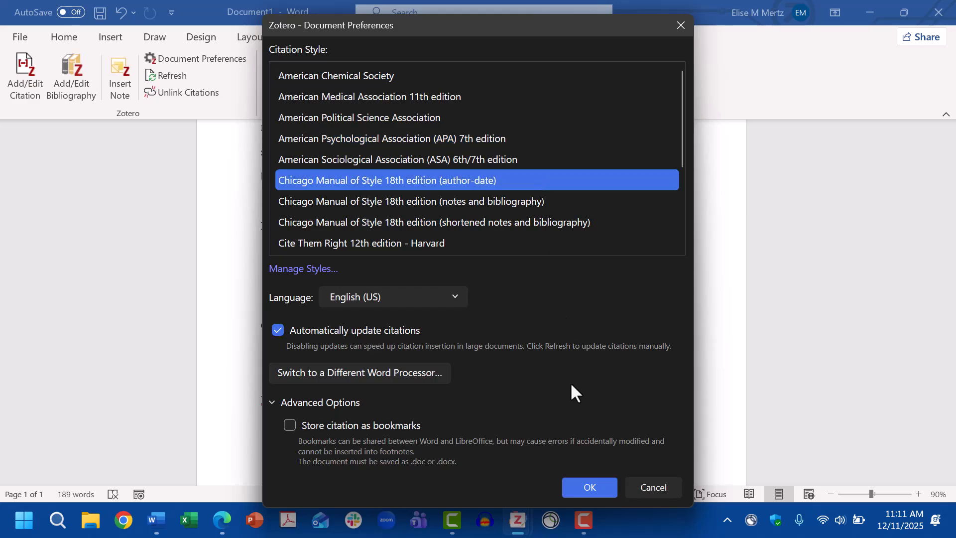
{"action": "left_click", "coordinate": [590, 488]}
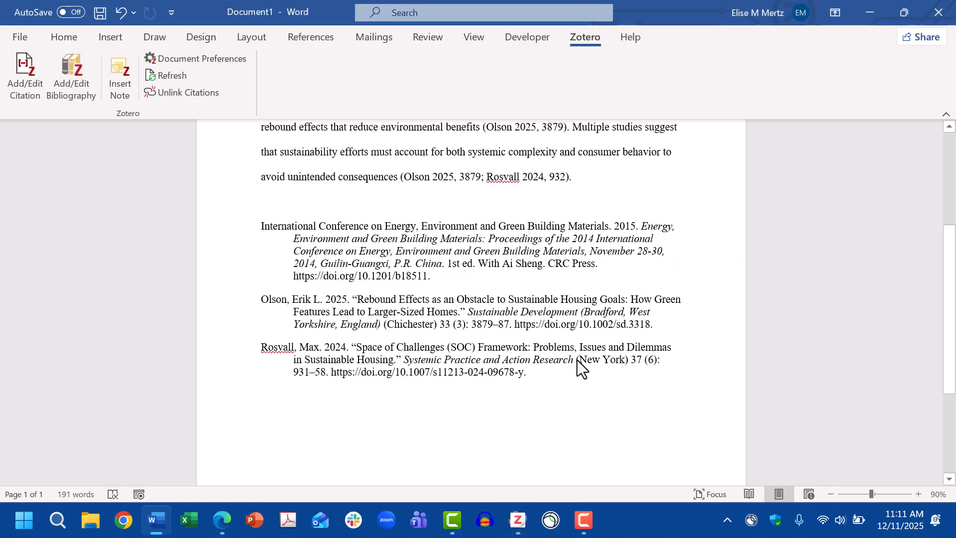
Unlink all Zotero citations in the document, accepting the removal of the field codes
{"action": "scroll", "coordinate": [578, 359], "scroll_direction": "up", "scroll_amount": 4}
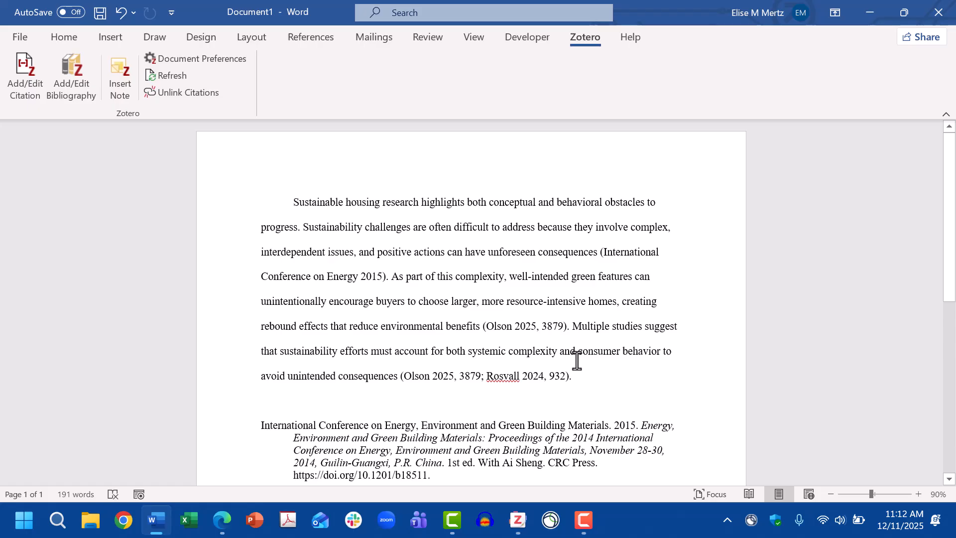
{"action": "left_click", "coordinate": [217, 92]}
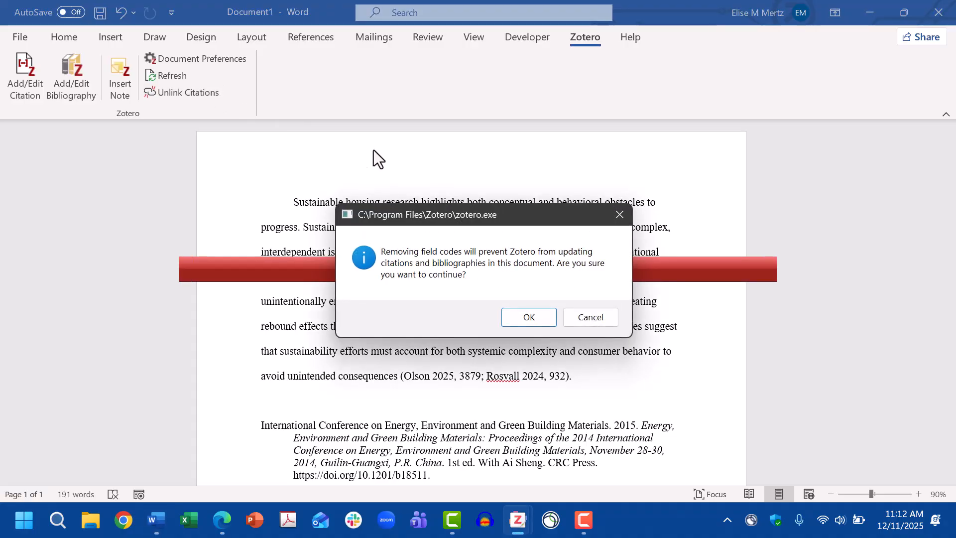
{"action": "left_click", "coordinate": [549, 318]}
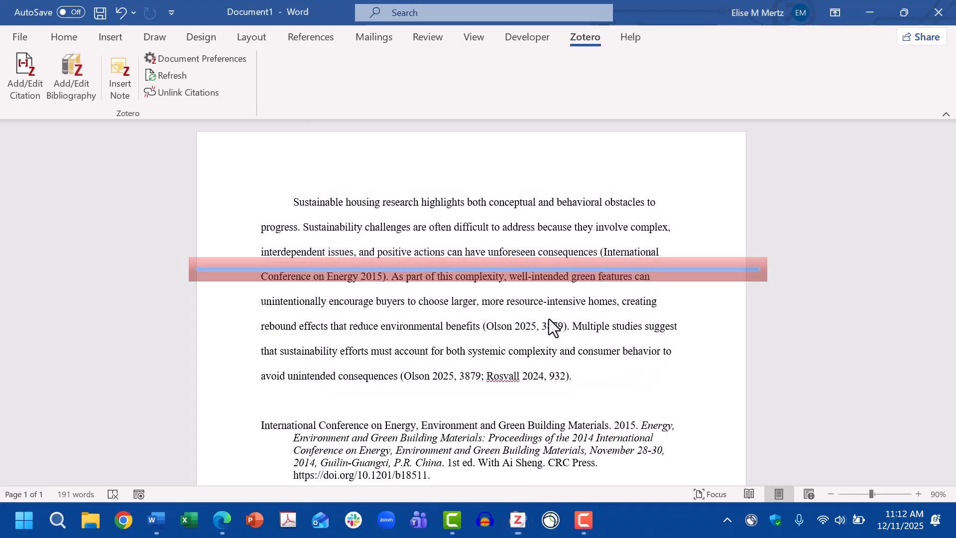